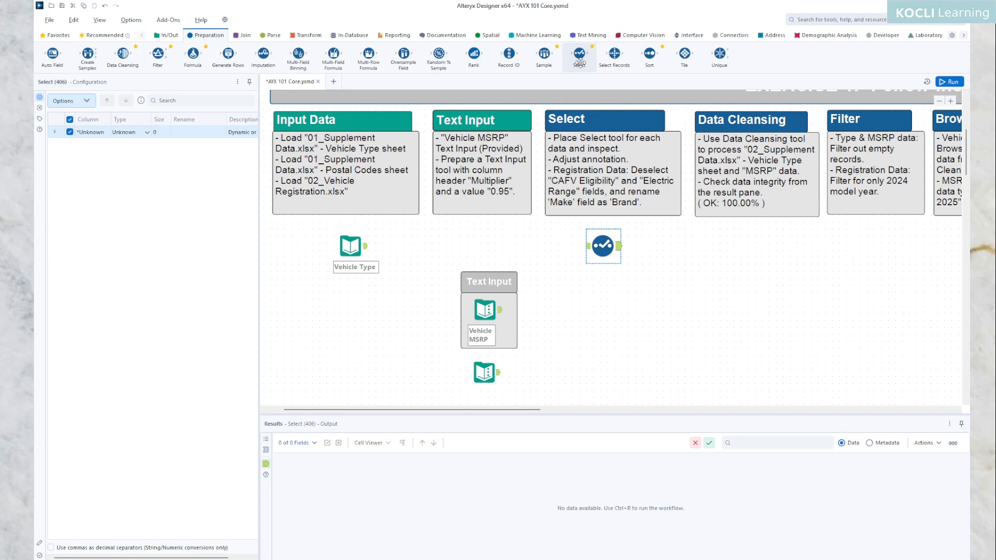
Add a second Select tool fed by the Vehicle MSRP text input, and connect the Vehicle Type input to the first Select tool
left_click_drag(579, 58, 569, 310)
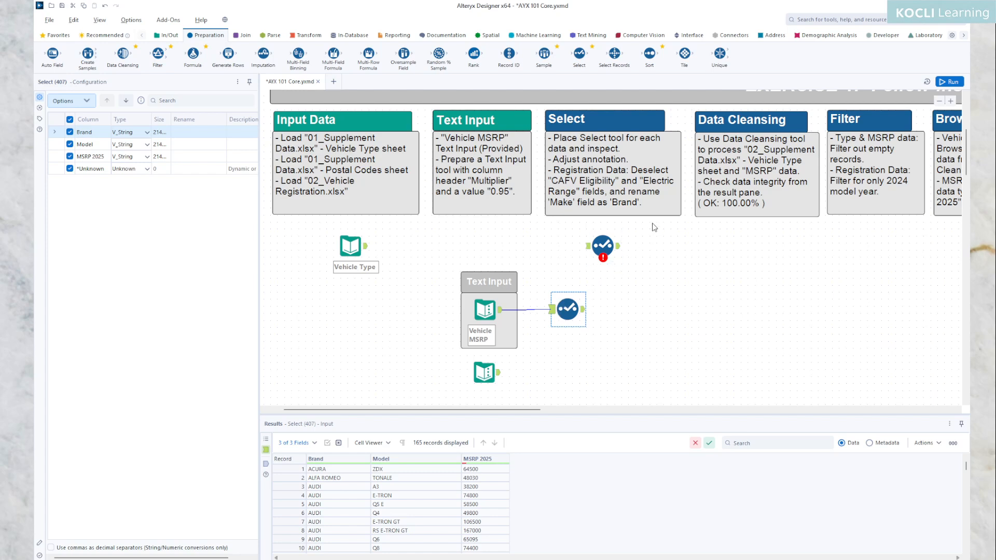
left_click(596, 247)
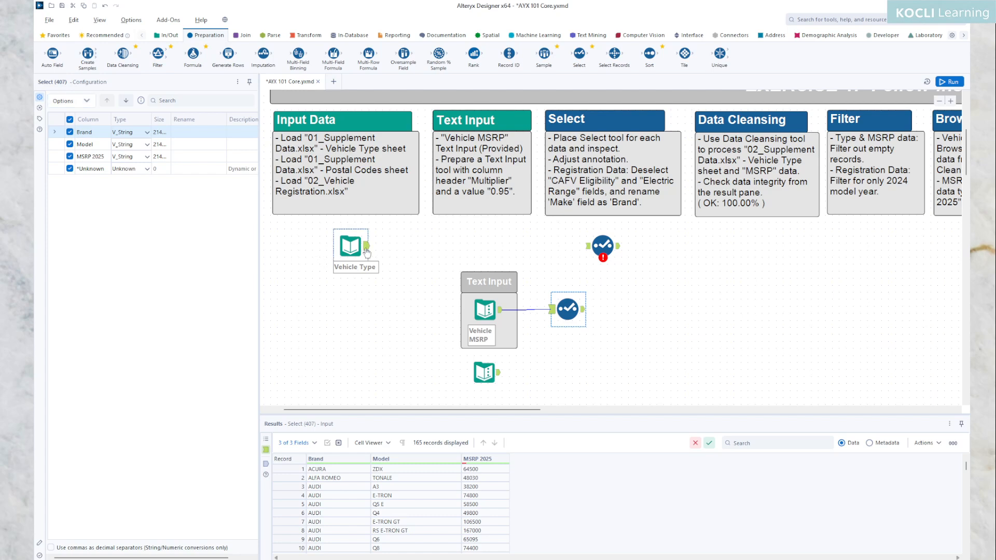
left_click_drag(367, 251, 589, 246)
left_click(612, 357)
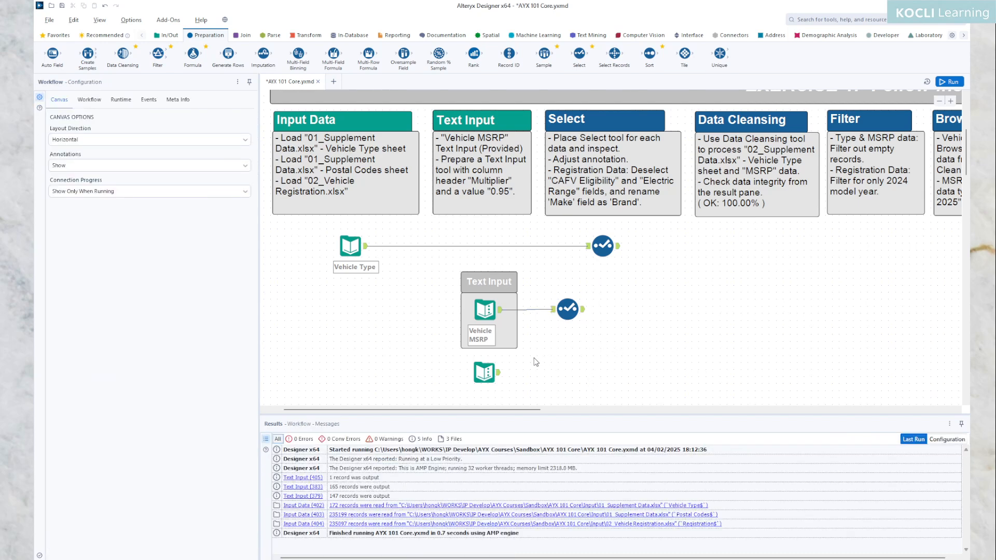
Inspect the data leaving the Vehicle Type and Vehicle MSRP inputs and entering their connected Select tools
scroll(533, 358, "up", 5)
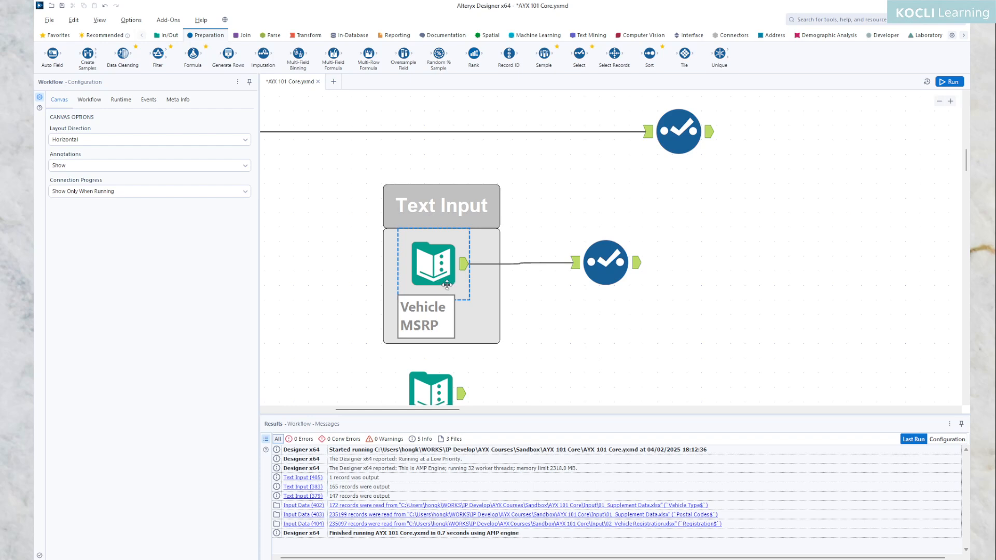
left_click_drag(447, 283, 612, 294)
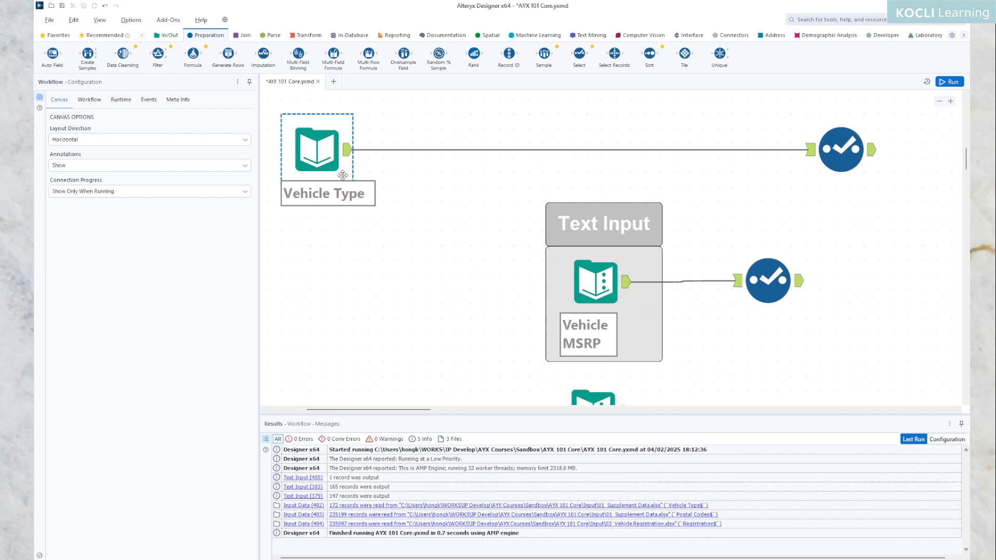
left_click(336, 156)
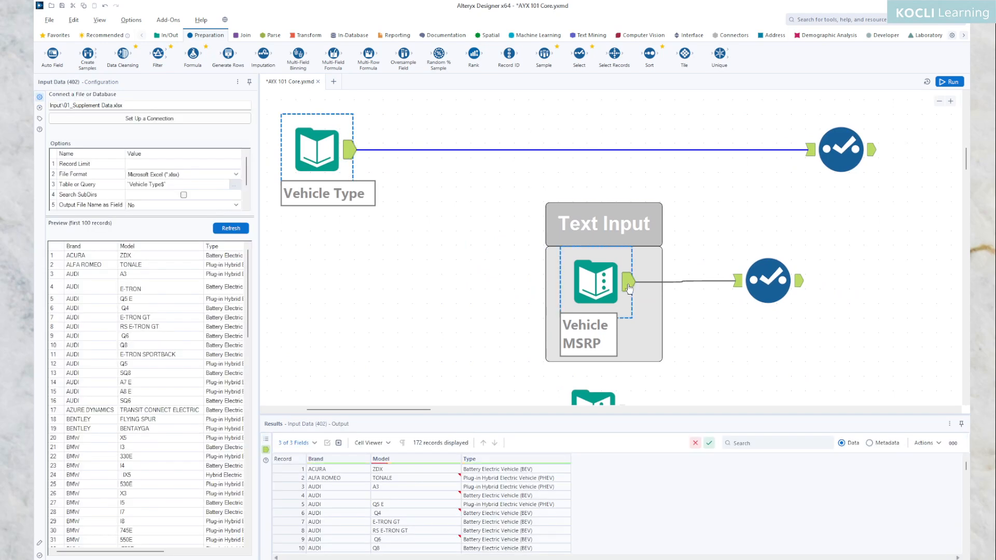
left_click(628, 289)
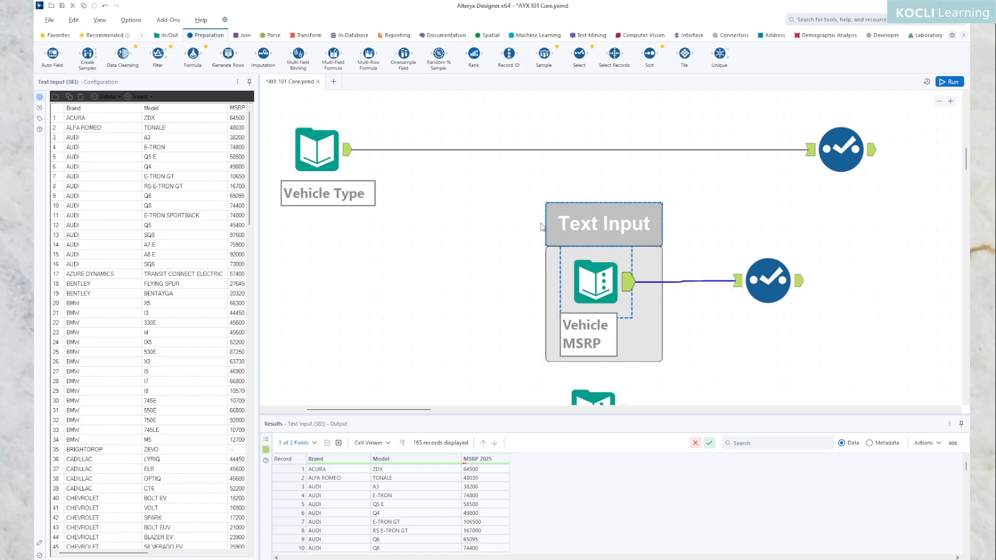
left_click(812, 154)
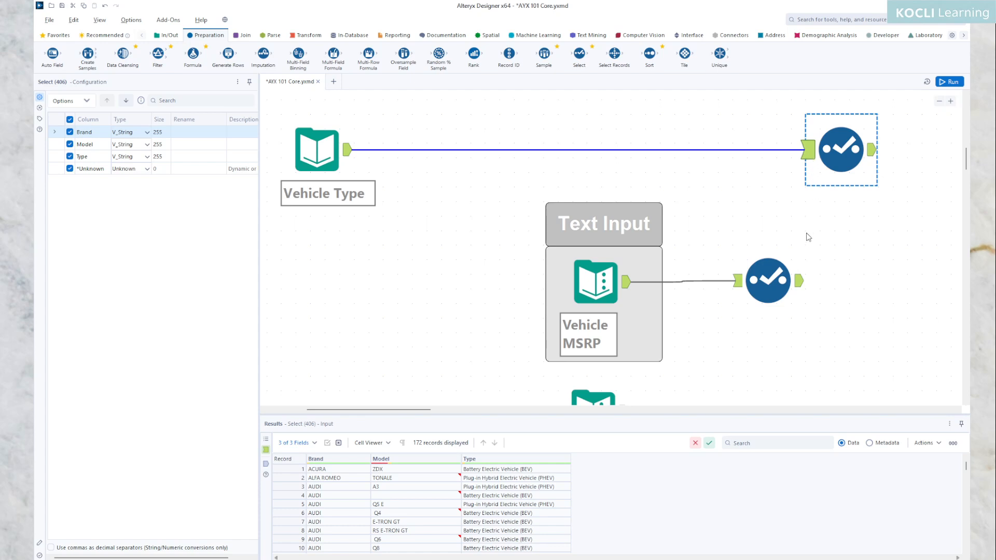
left_click(737, 281)
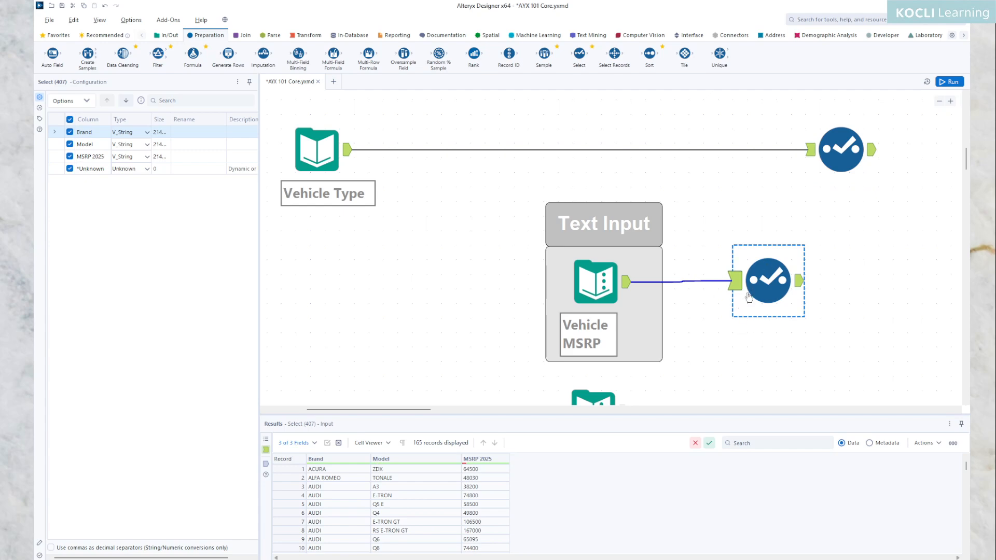
scroll(784, 262, "down", 3)
scroll(798, 252, "up", 2)
scroll(798, 252, "right", 3)
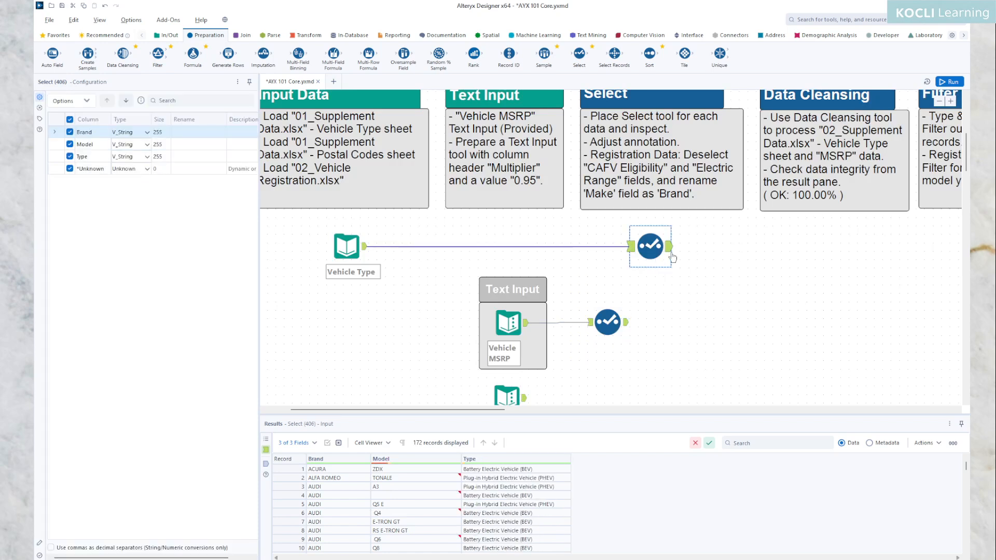
left_click(725, 283)
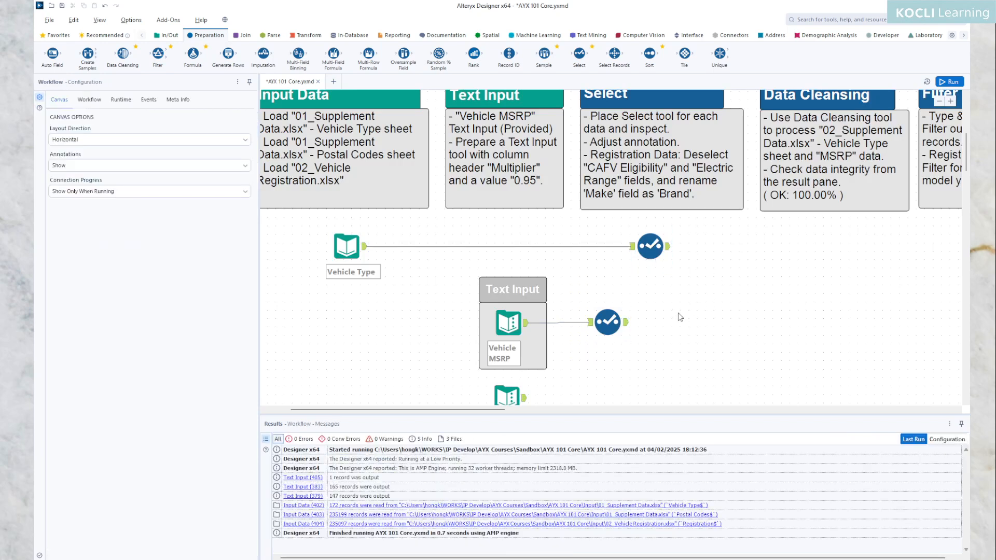
Run the workflow and review the Vehicle Type Select tool's output and the data types available for its Brand field
left_click(949, 81)
left_click(663, 251)
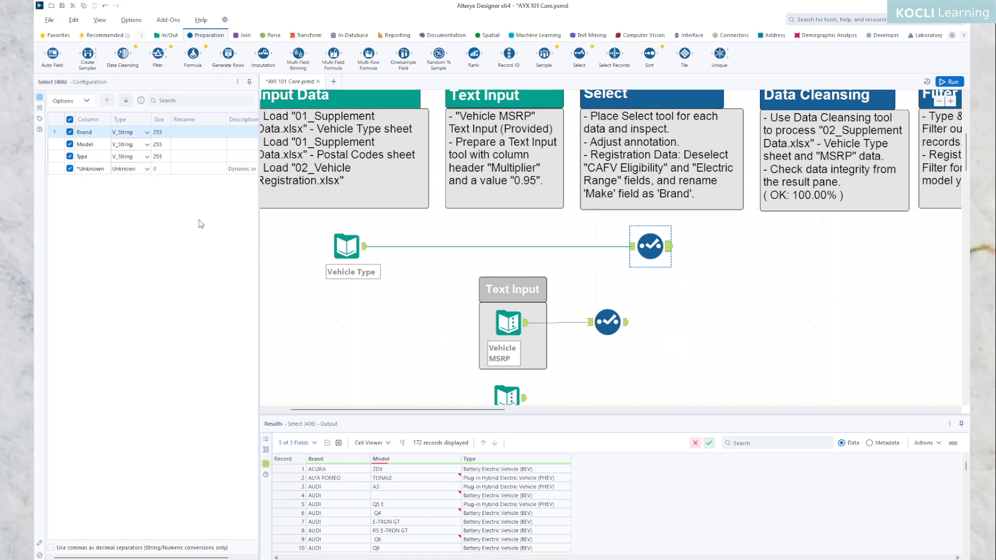
left_click(147, 133)
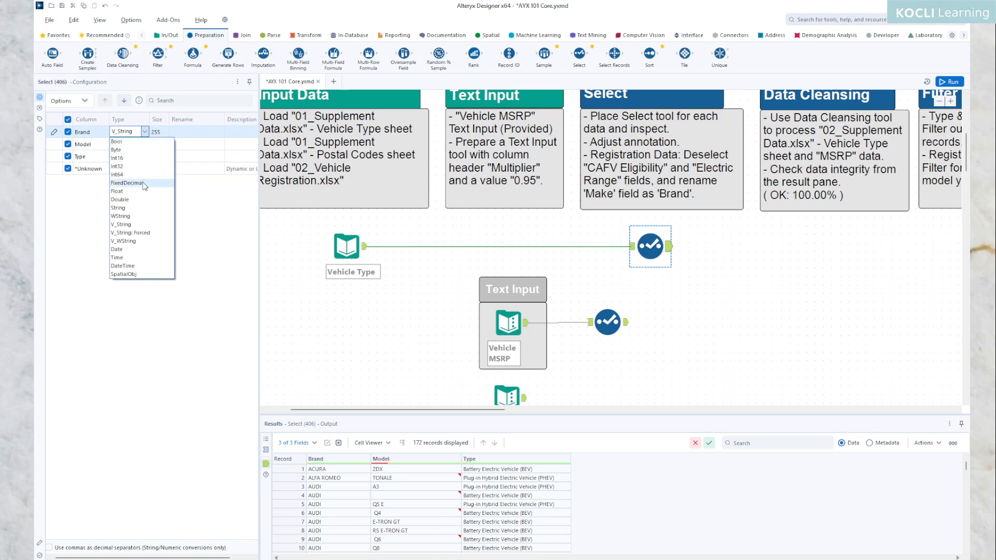
left_click(208, 254)
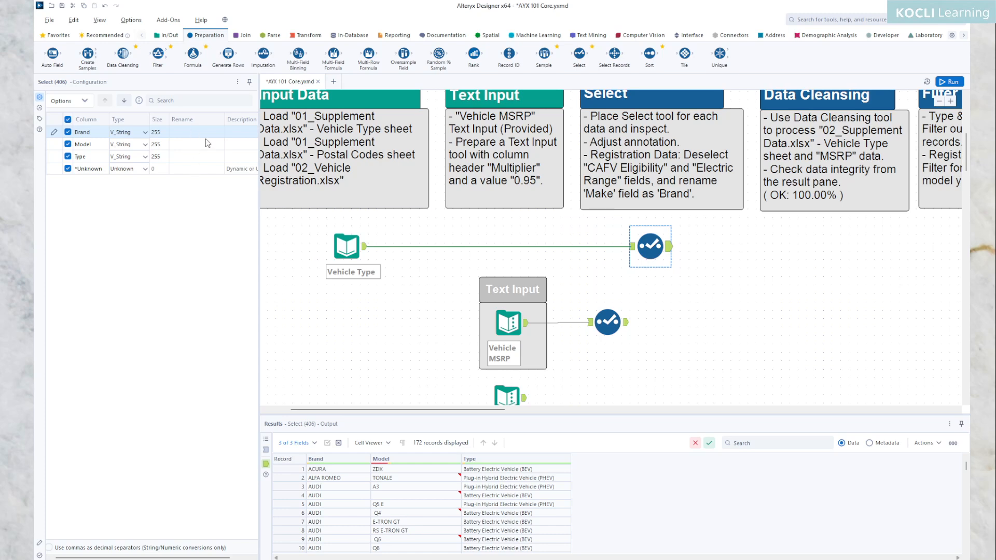
In the Vehicle Type Select tool, rename the Brand field to "Brand 2" and set it to V_WString with size 25
mouse_move(327, 465)
type("Brand 2")
left_click(146, 133)
left_click(146, 133)
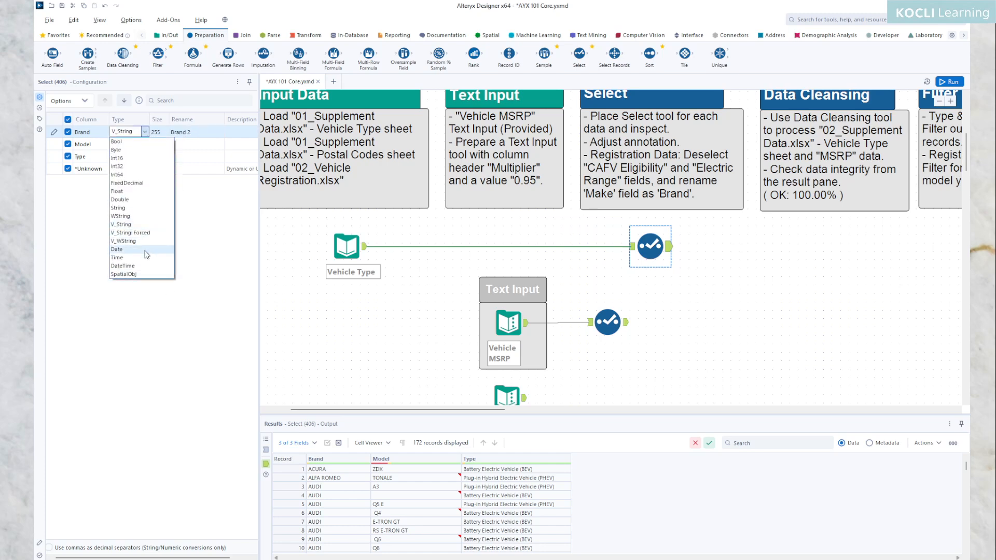
left_click(145, 241)
left_click(165, 133)
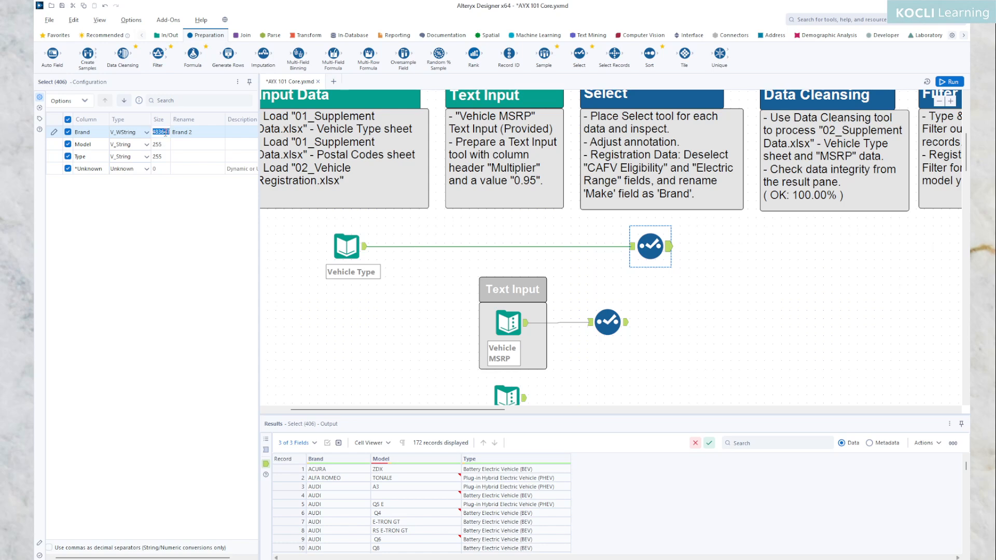
left_click_drag(170, 120, 193, 120)
type("25")
Run the workflow and compare the metadata and data at the Vehicle Type Select tool's input and output
left_click(949, 81)
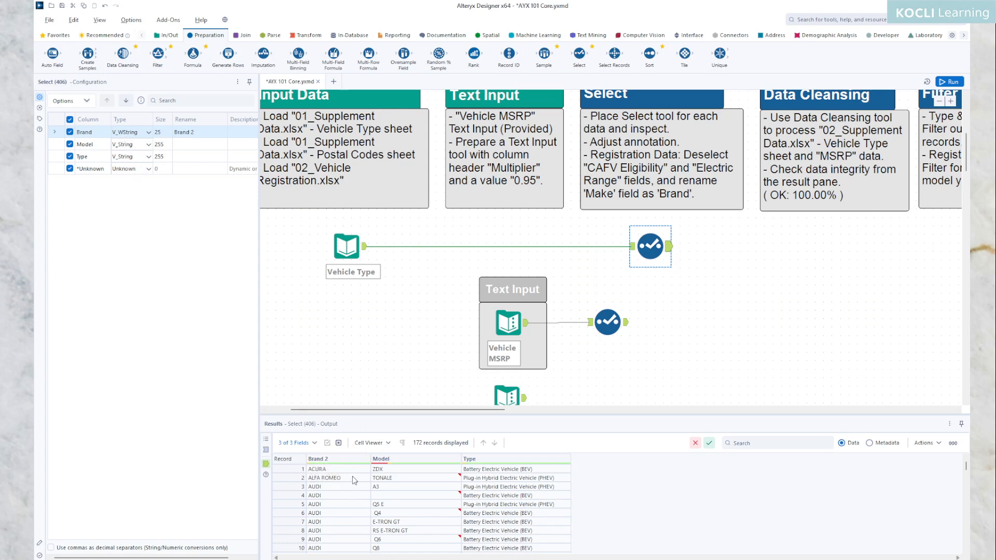
left_click(870, 444)
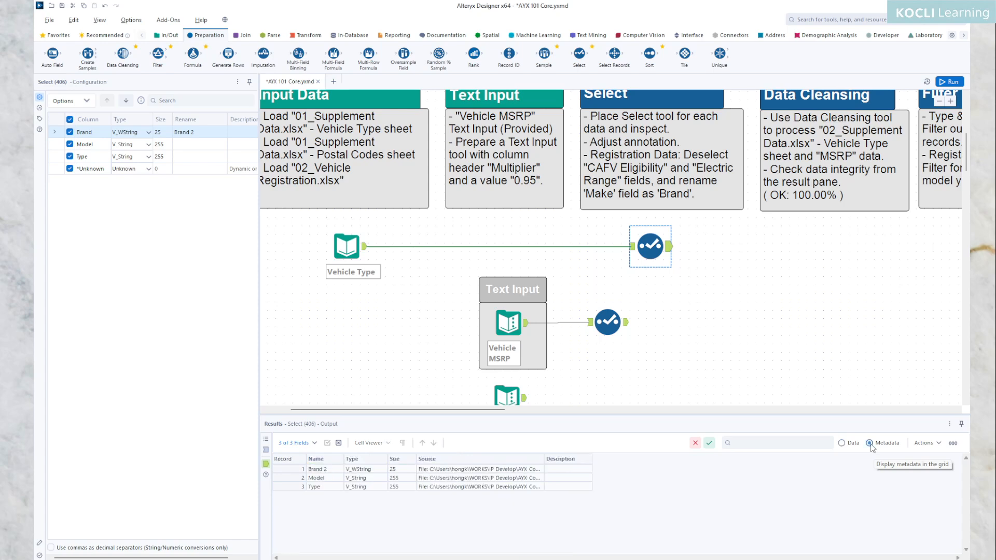
left_click(633, 247)
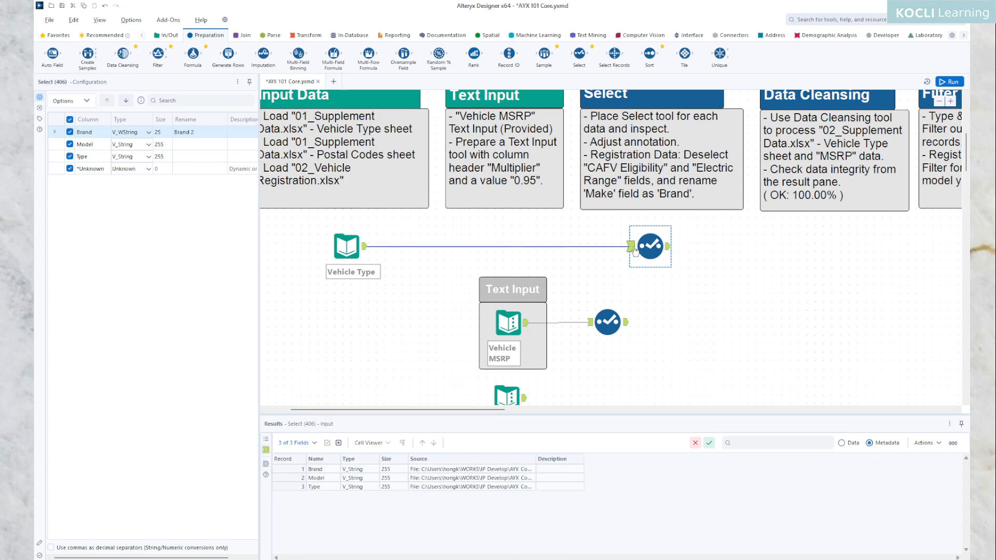
left_click(668, 249)
left_click(632, 248)
left_click(841, 442)
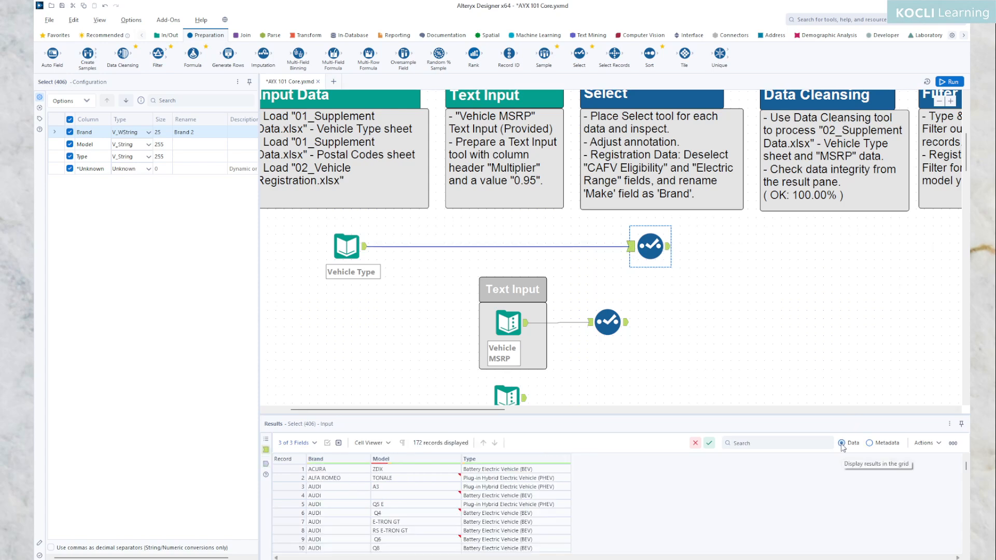
left_click(669, 245)
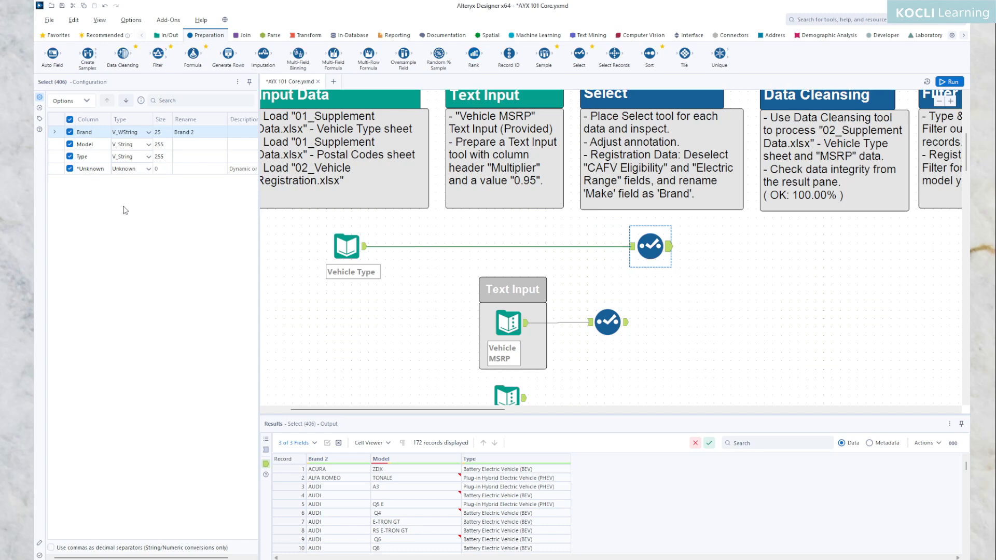
Deselect the dynamic *Unknown field in the Vehicle Type Select tool and select it again
mouse_move(360, 463)
mouse_move(400, 459)
left_click(70, 168)
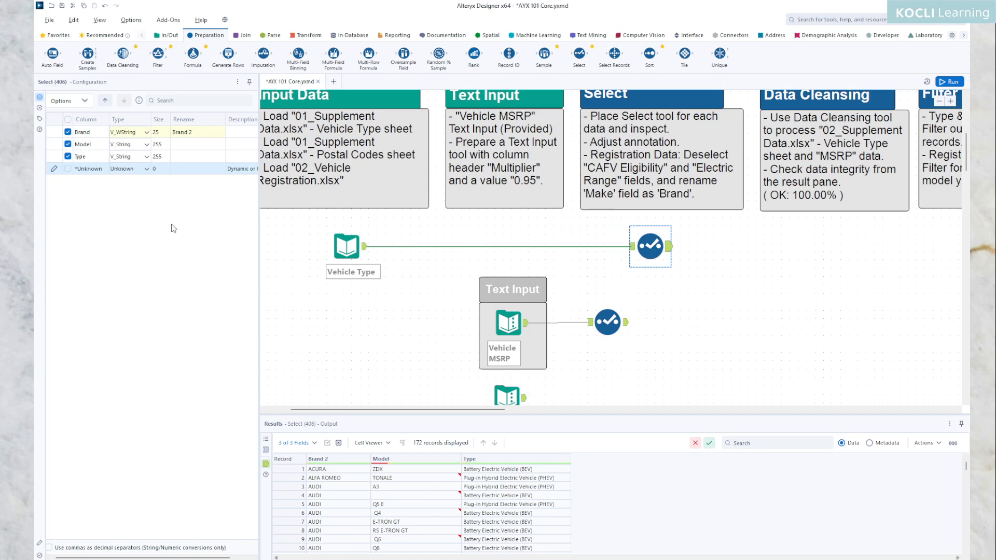
left_click(67, 169)
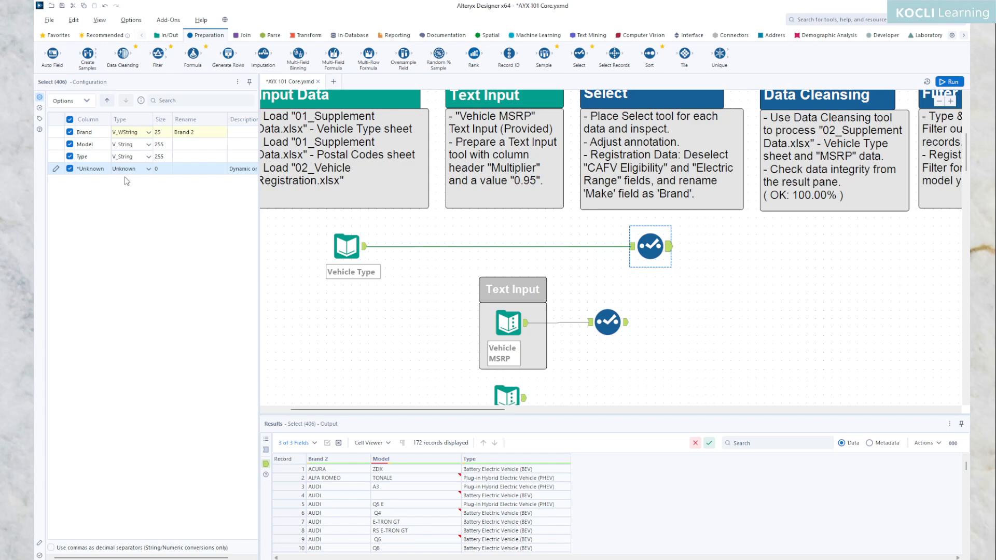
Reopen the configuration of the Select tool connected to Vehicle Type
left_click(455, 310)
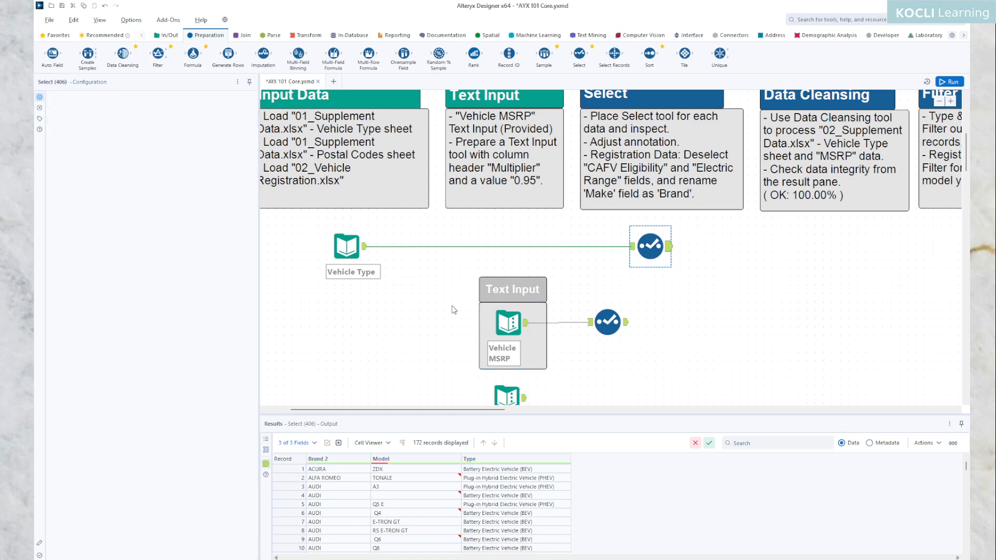
left_click(662, 262)
scroll(704, 328, "up", 2)
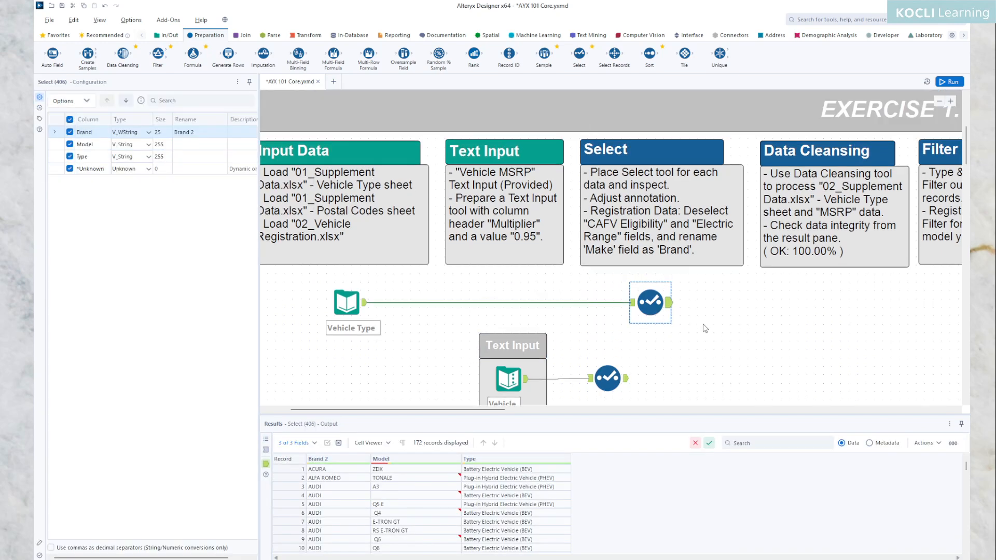